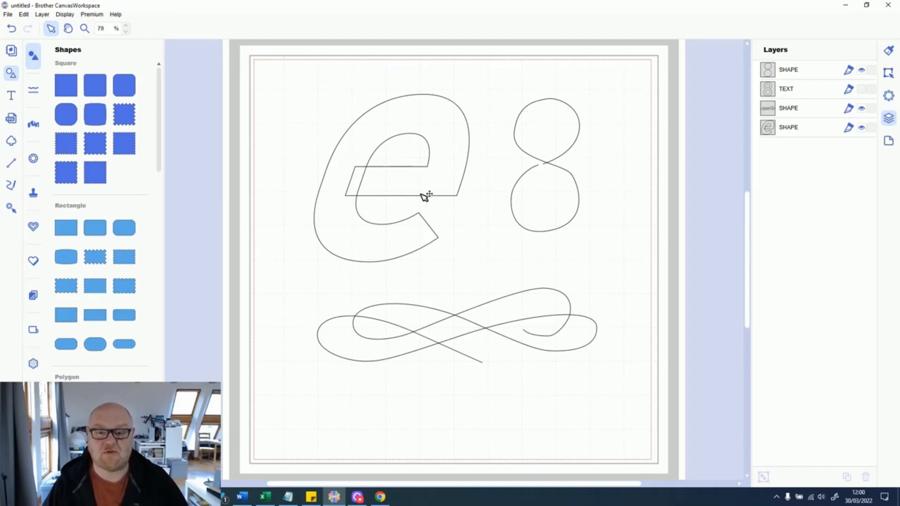
# - Compare the outlined text 8 with the single-line 8 by swapping their layer visibility, then restore the single-line version
pyautogui.click(861, 89)
pyautogui.click(861, 70)
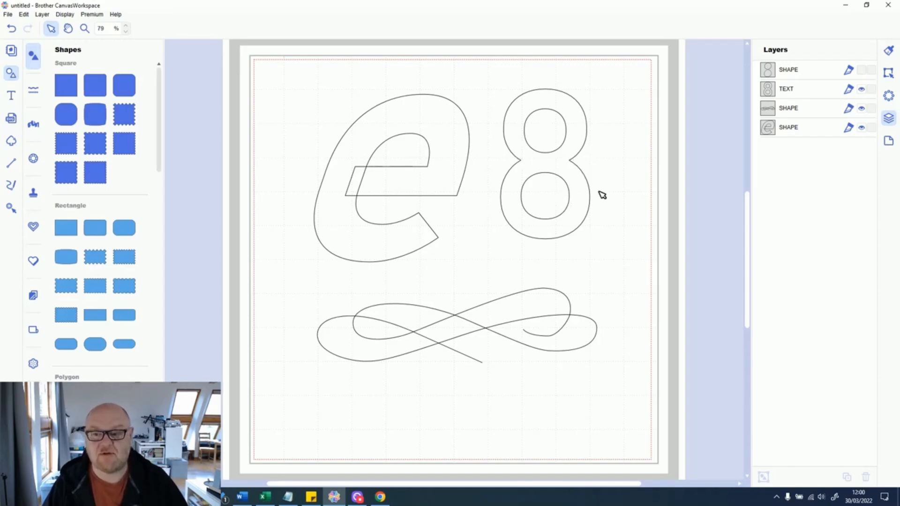
pyautogui.click(861, 89)
pyautogui.click(861, 70)
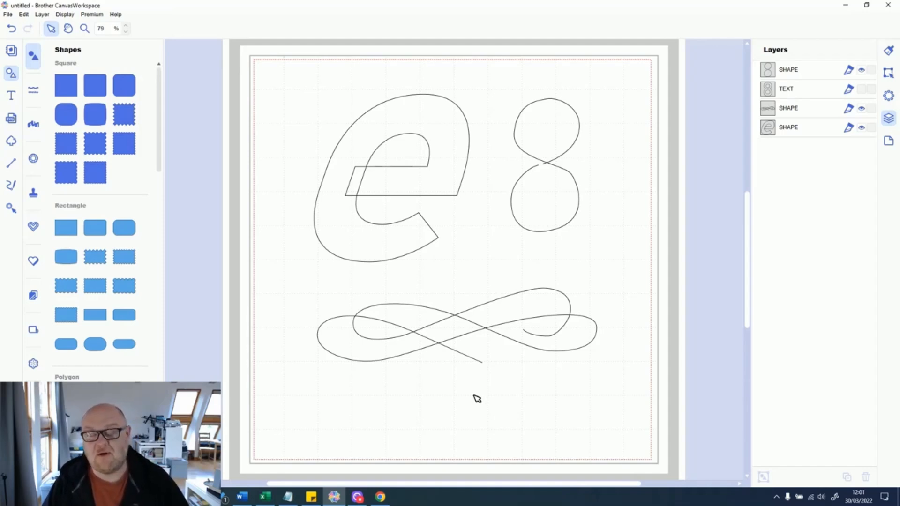
# - Move the two nodes at the left end of the e's crossbar inward so the outline no longer crosses itself
pyautogui.click(430, 246)
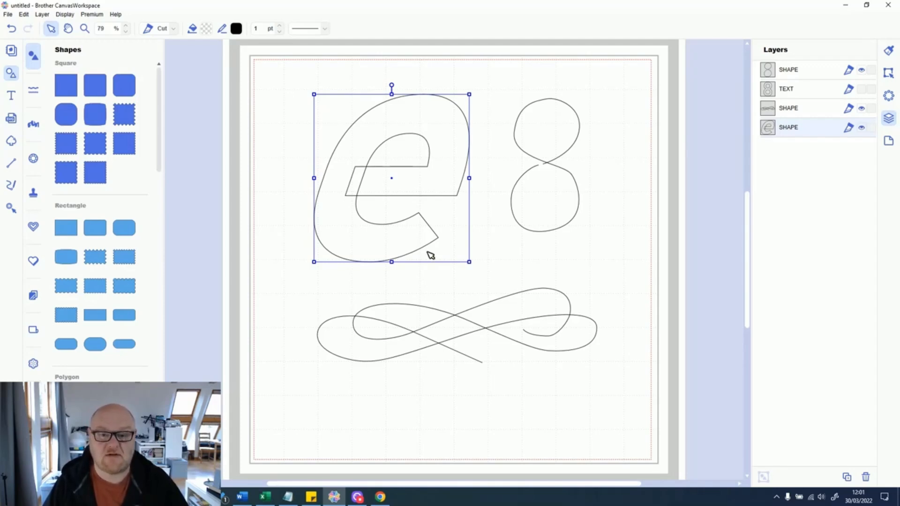
pyautogui.doubleClick(405, 197)
pyautogui.click(355, 169)
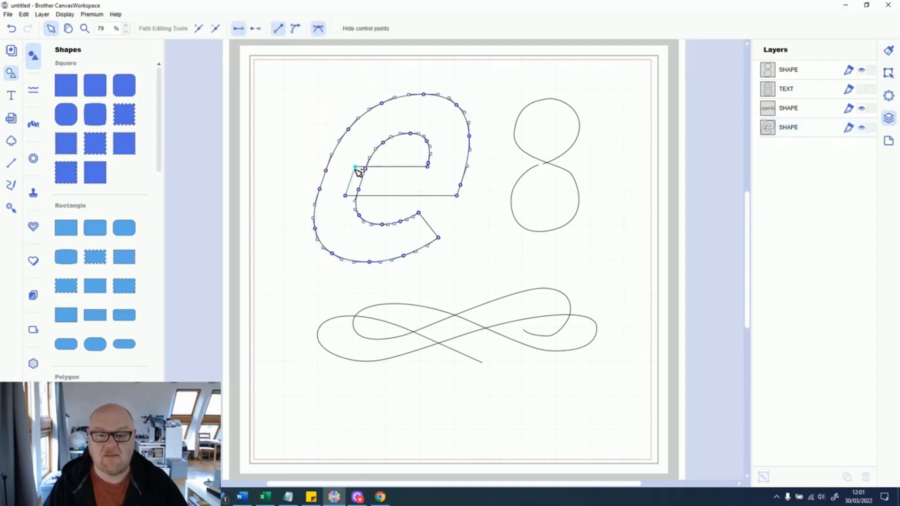
pyautogui.click(348, 199)
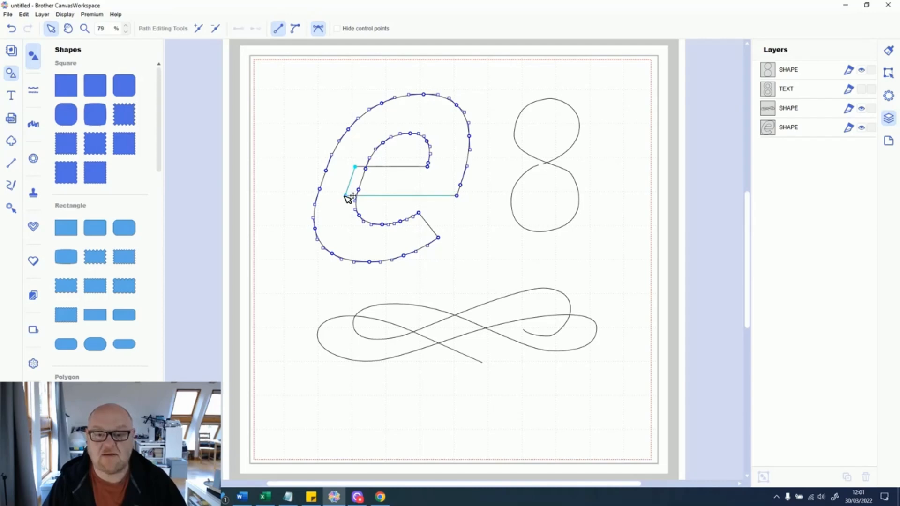
pyautogui.moveTo(347, 197); pyautogui.dragTo(384, 198)
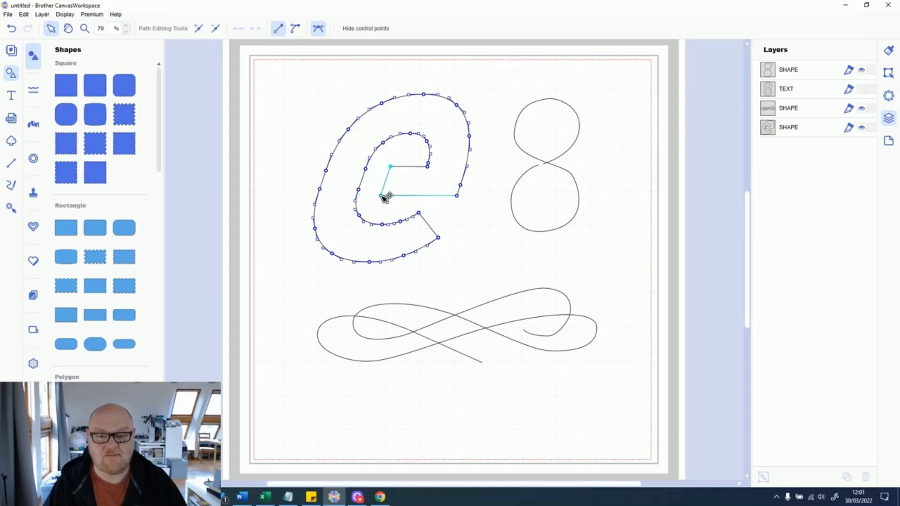
pyautogui.click(482, 244)
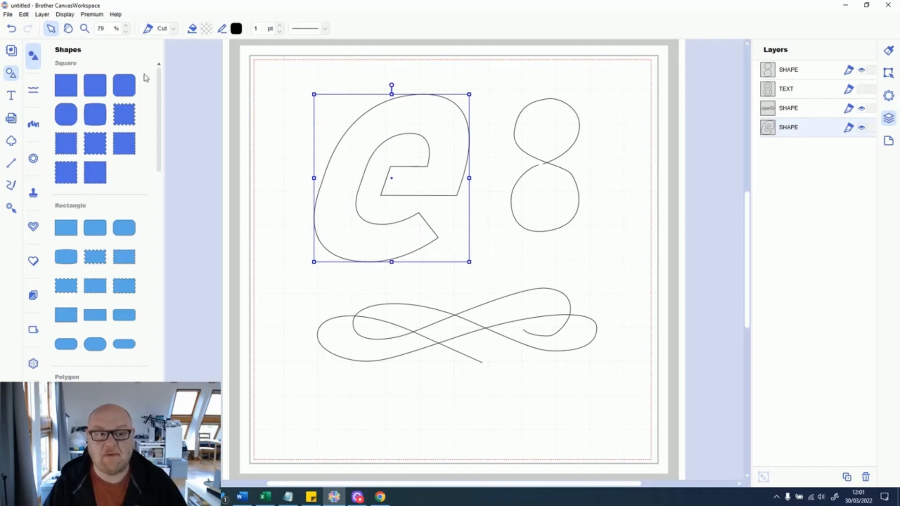
# - Add a plain square and reshape it into a narrow horizontal bar spanning the e's crossbar and its left stroke
pyautogui.moveTo(68, 97); pyautogui.dragTo(475, 221)
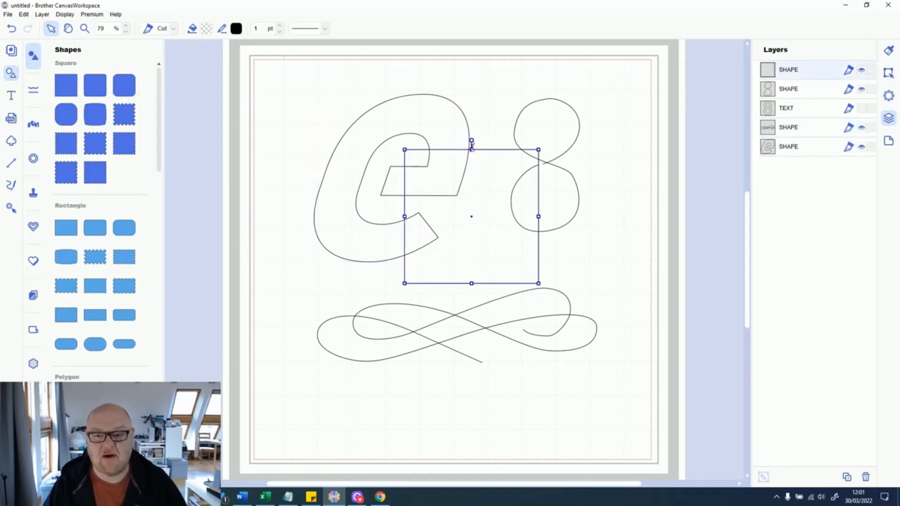
pyautogui.moveTo(471, 146); pyautogui.dragTo(405, 163)
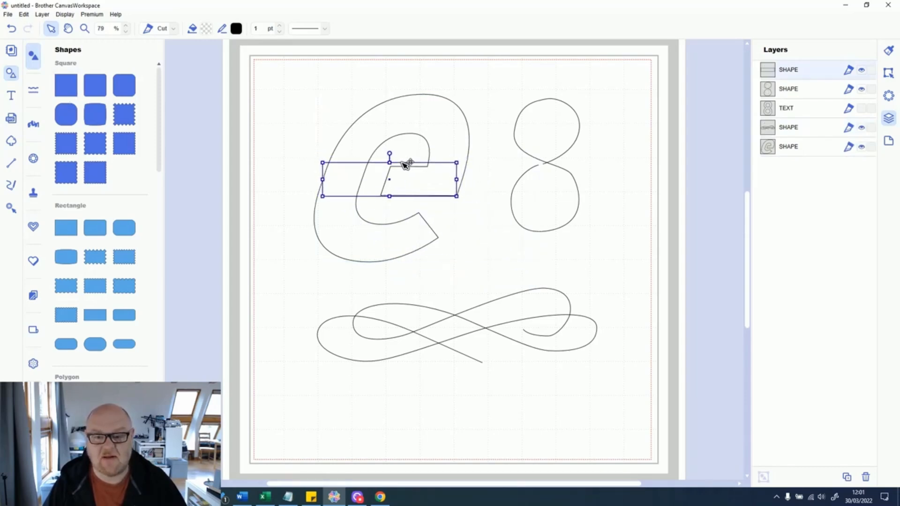
pyautogui.moveTo(322, 179); pyautogui.dragTo(343, 179)
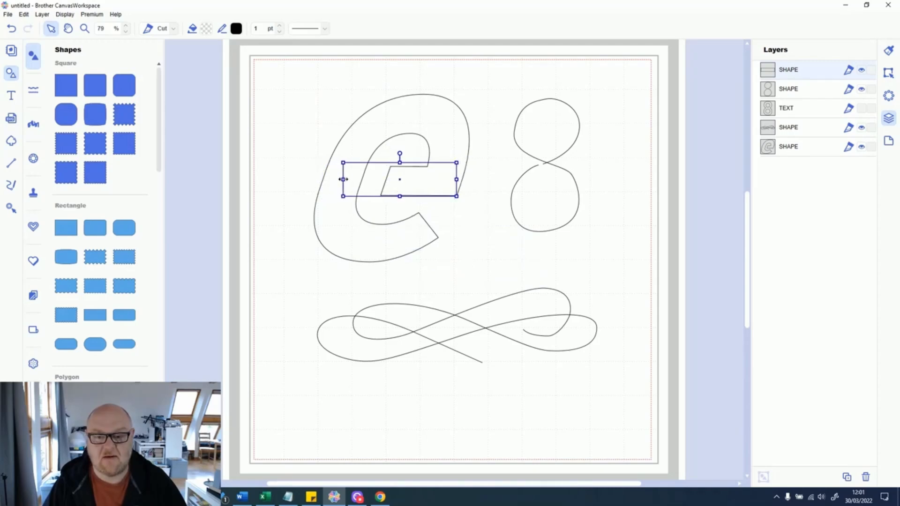
# - Weld the bar to the e outline and move the merged letter toward the upper-left corner of the mat
pyautogui.click(308, 145)
pyautogui.click(395, 242)
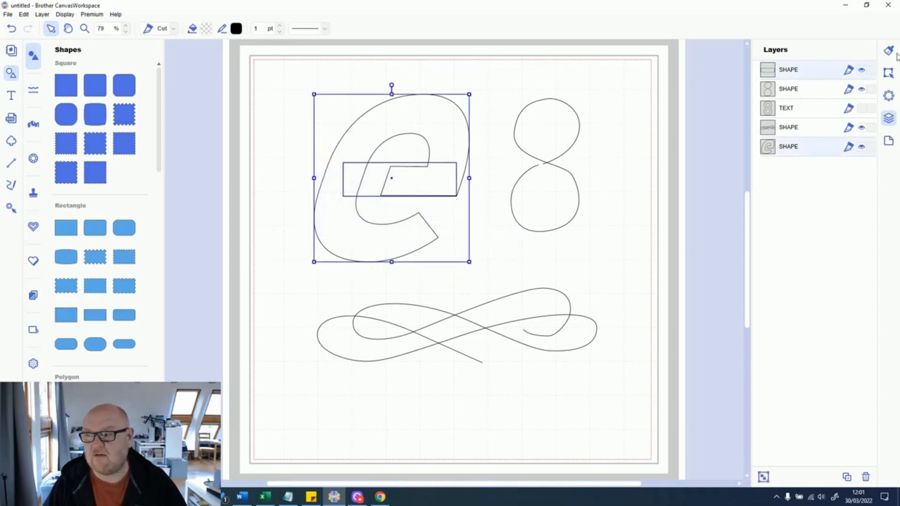
pyautogui.click(889, 73)
pyautogui.click(770, 441)
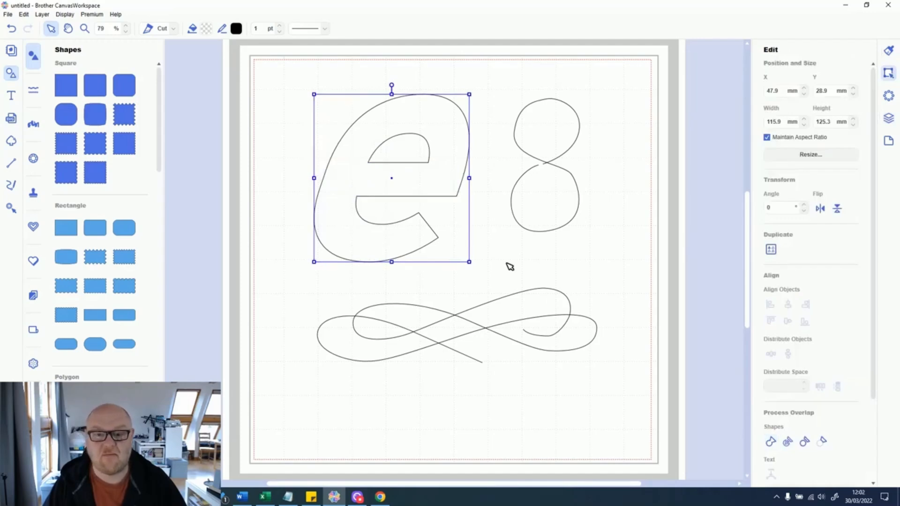
pyautogui.click(515, 267)
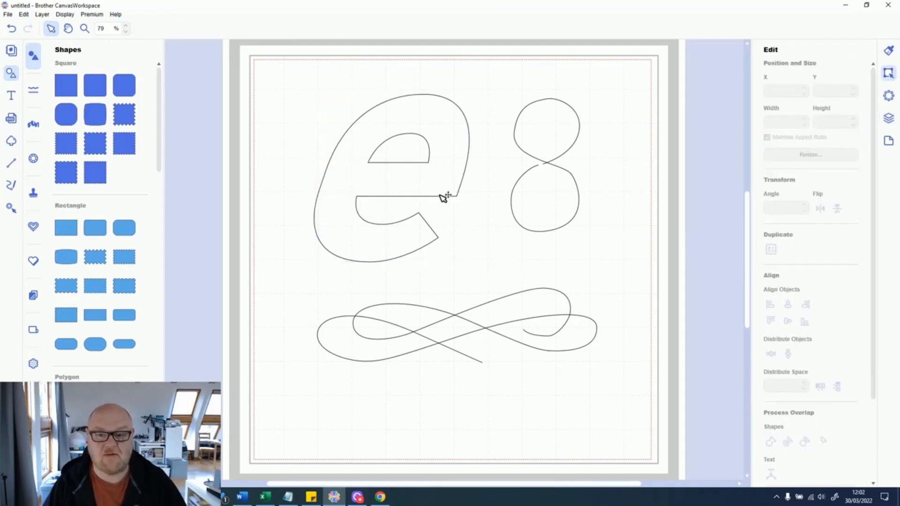
pyautogui.moveTo(446, 195); pyautogui.dragTo(408, 183)
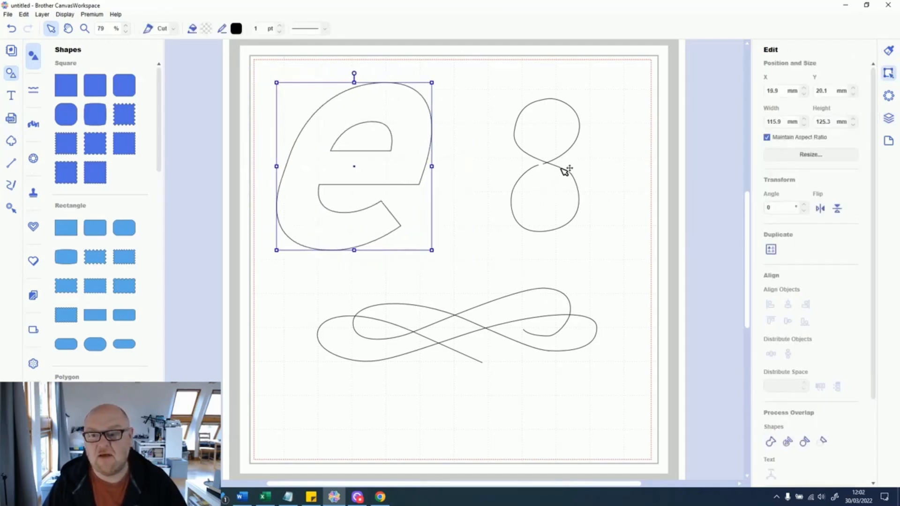
# - Move the end node at the waist of the 8 back along its curve so it stops short of the crossing
pyautogui.click(580, 211)
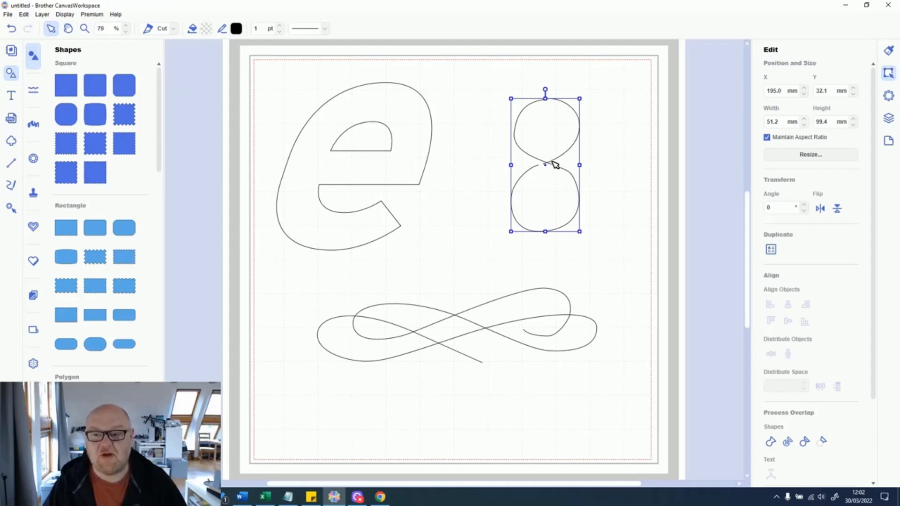
pyautogui.click(556, 167)
pyautogui.click(557, 162)
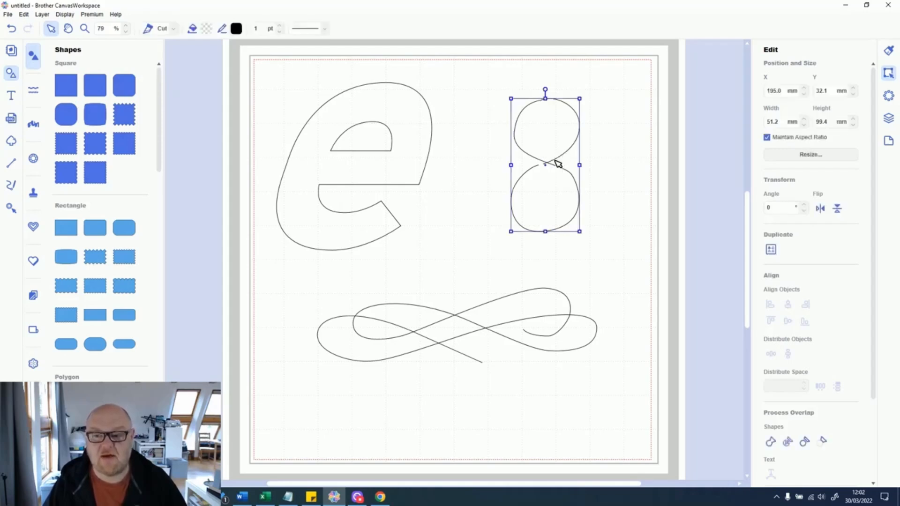
pyautogui.click(556, 162)
pyautogui.doubleClick(557, 162)
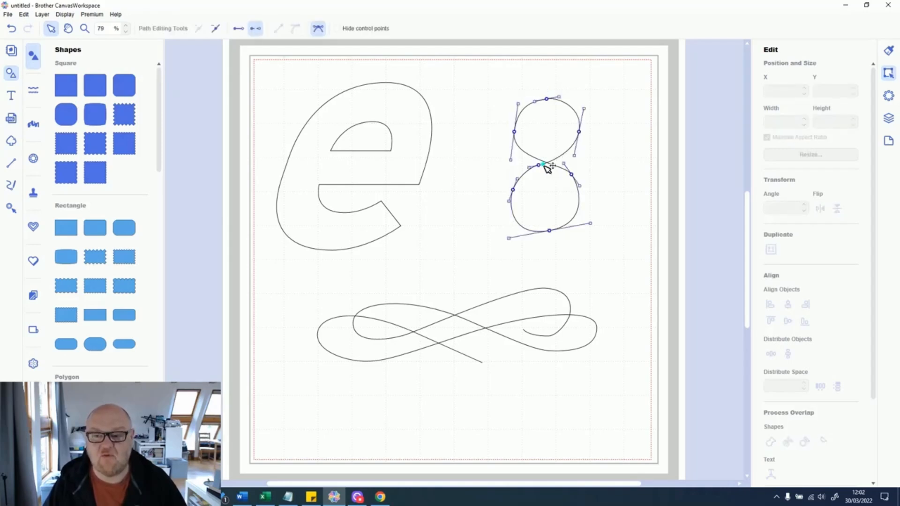
pyautogui.moveTo(543, 165); pyautogui.dragTo(551, 161)
pyautogui.click(630, 215)
pyautogui.click(630, 238)
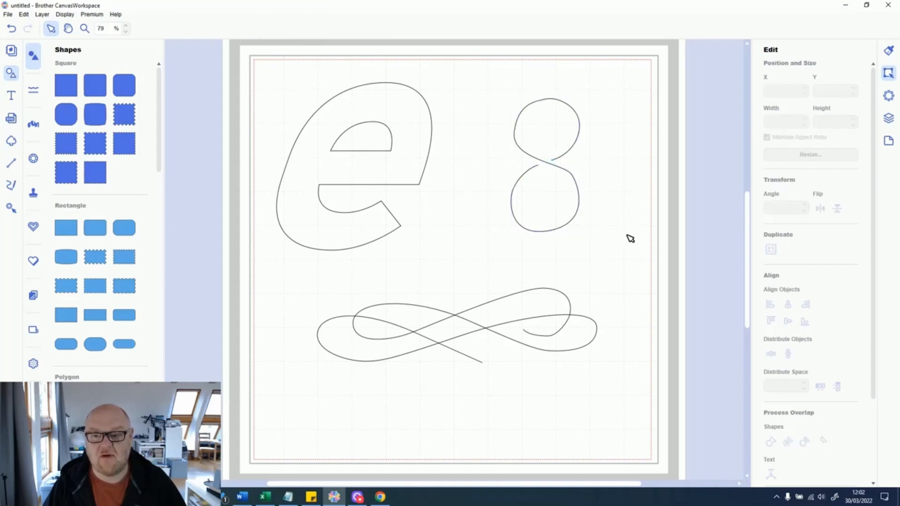
# - Close the open path of the 8 at its waist
pyautogui.click(580, 202)
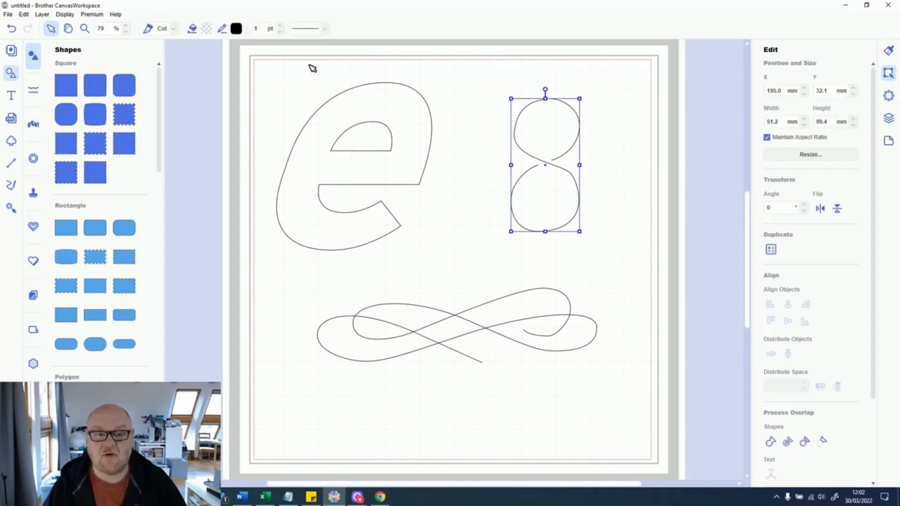
pyautogui.doubleClick(576, 149)
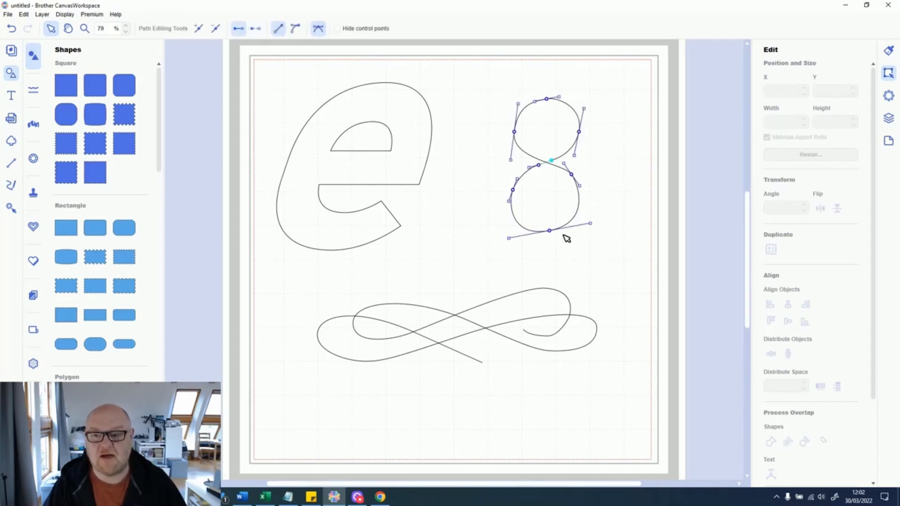
pyautogui.click(607, 266)
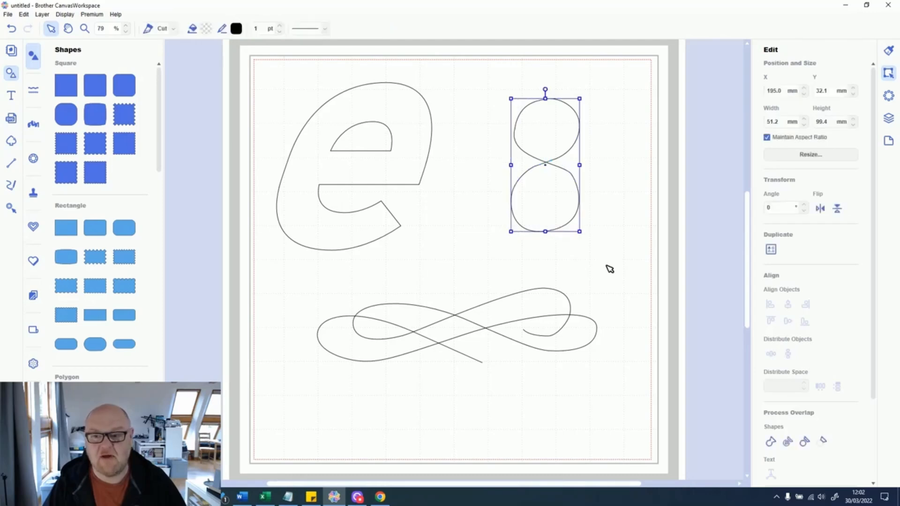
# - Move the 8 so it overlaps the right side of the e and weld the two shapes together
pyautogui.moveTo(572, 177); pyautogui.dragTo(473, 154)
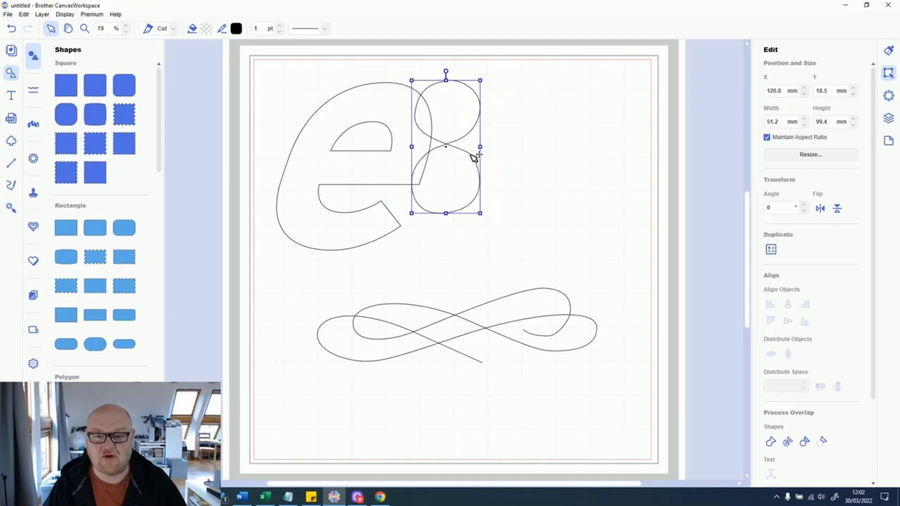
pyautogui.moveTo(580, 252); pyautogui.dragTo(415, 131)
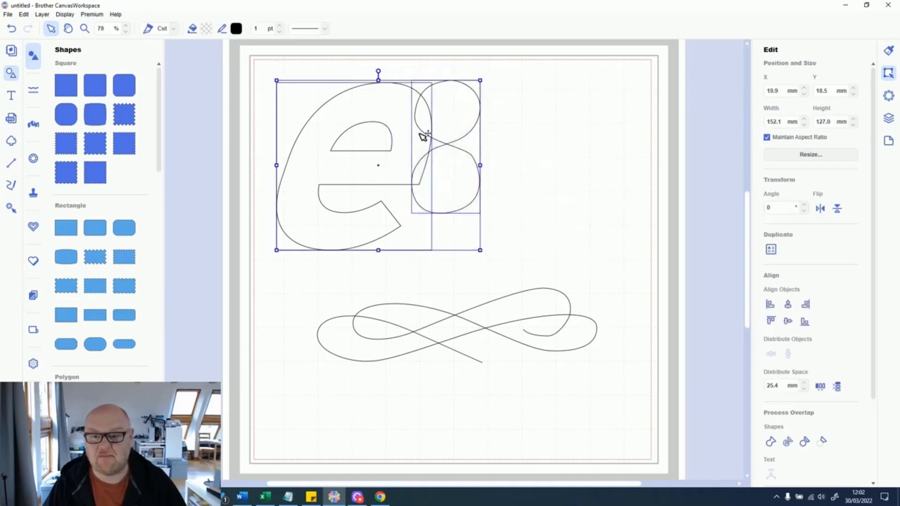
pyautogui.click(770, 441)
pyautogui.click(515, 185)
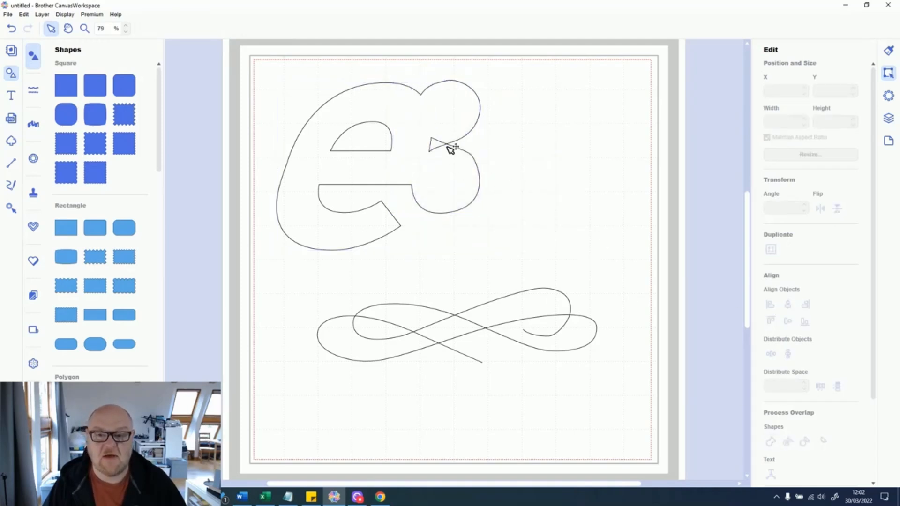
# - Pull apart the nodes clustered at the 8's crossing in the welded shape to expose the overlapping path points
pyautogui.click(451, 148)
pyautogui.doubleClick(453, 148)
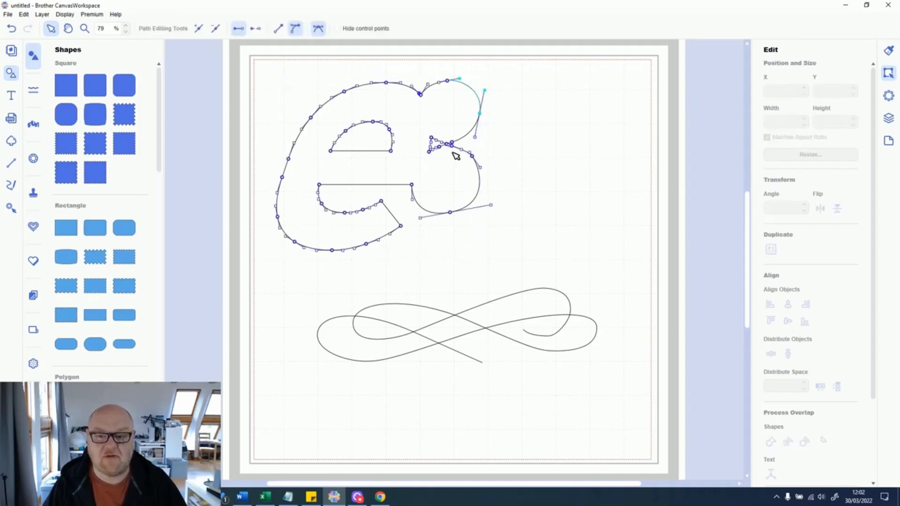
pyautogui.click(447, 144)
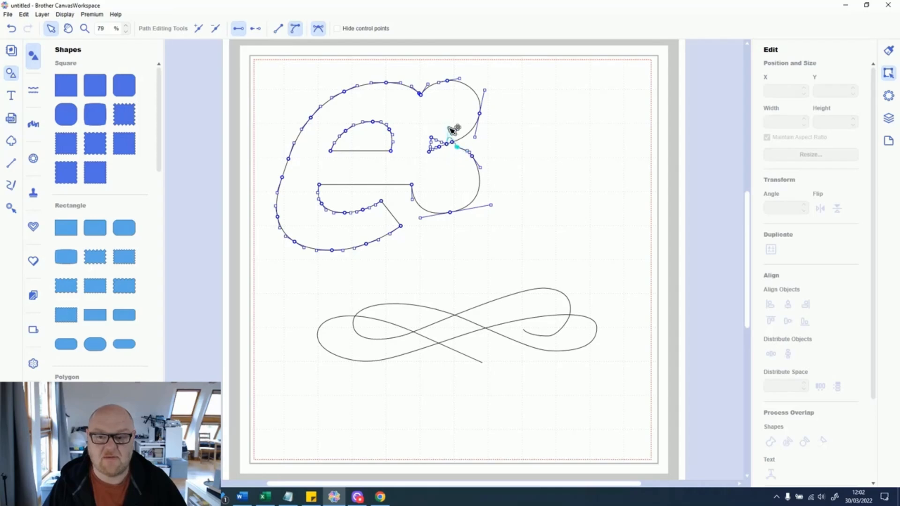
pyautogui.click(449, 145)
pyautogui.moveTo(453, 146); pyautogui.dragTo(449, 163)
pyautogui.click(449, 145)
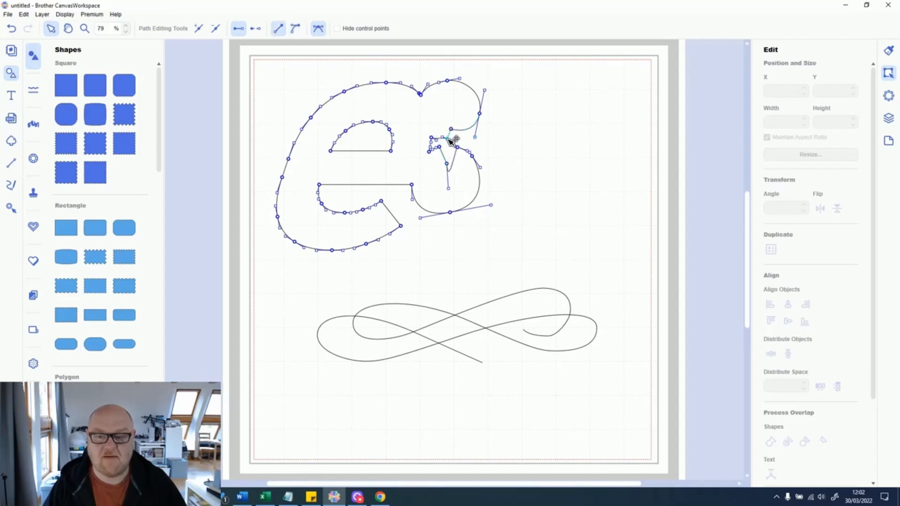
pyautogui.click(504, 159)
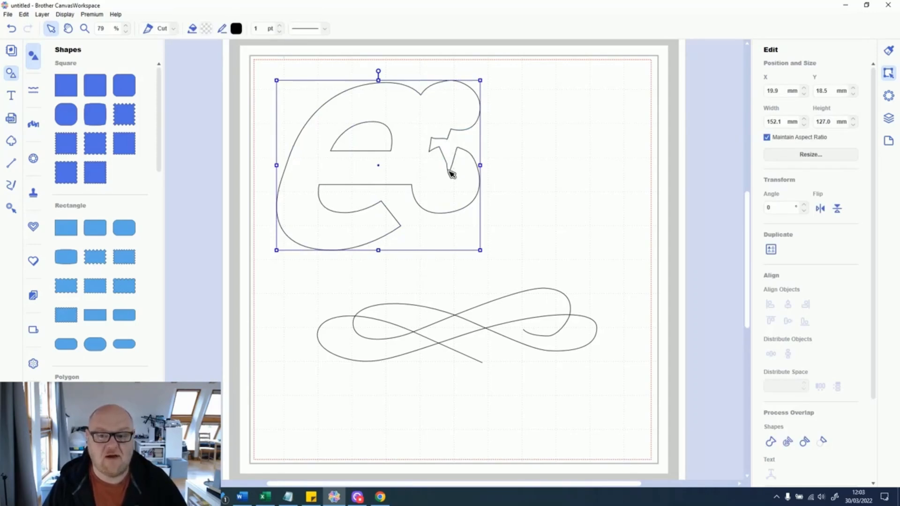
pyautogui.click(456, 184)
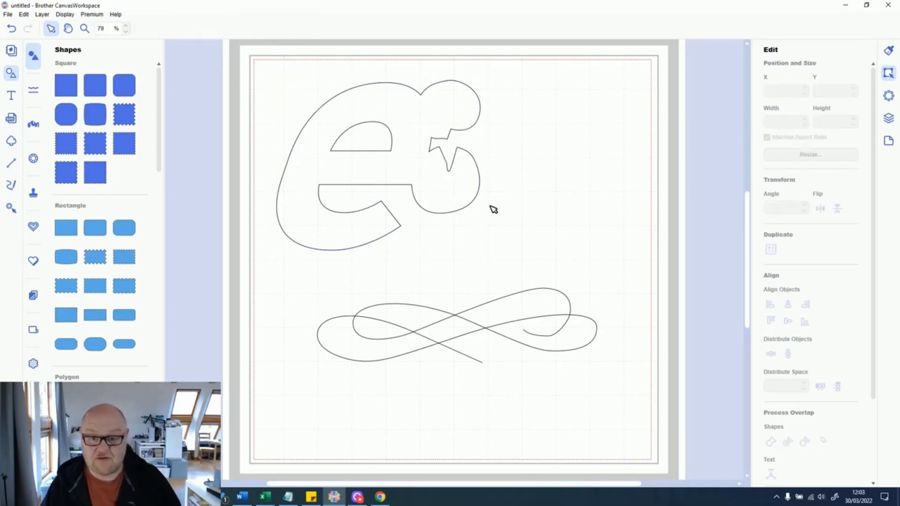
# - Undo the node edits, the weld and the move of the 8
pyautogui.hotkey('ctrl', 'z')
pyautogui.hotkey('ctrl', 'z')
pyautogui.hotkey('ctrl', 'z')
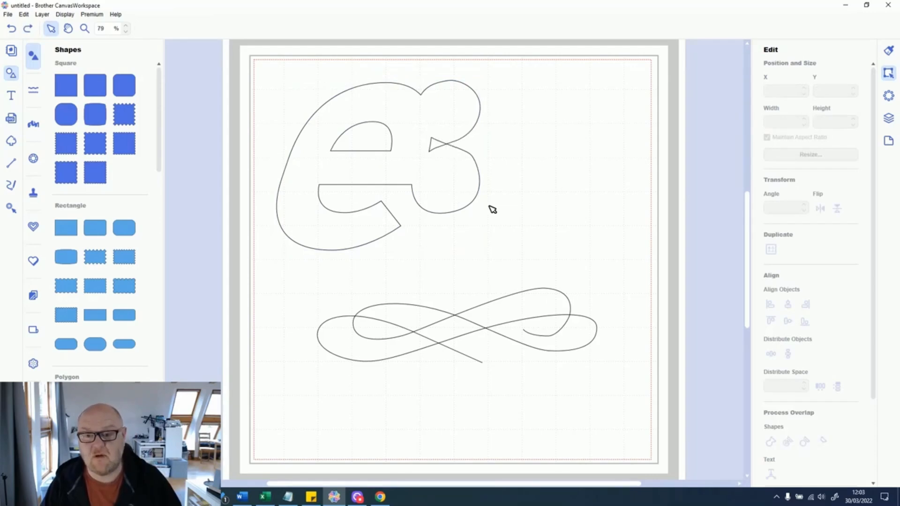
pyautogui.hotkey('ctrl', 'z')
pyautogui.hotkey('ctrl', 'z')
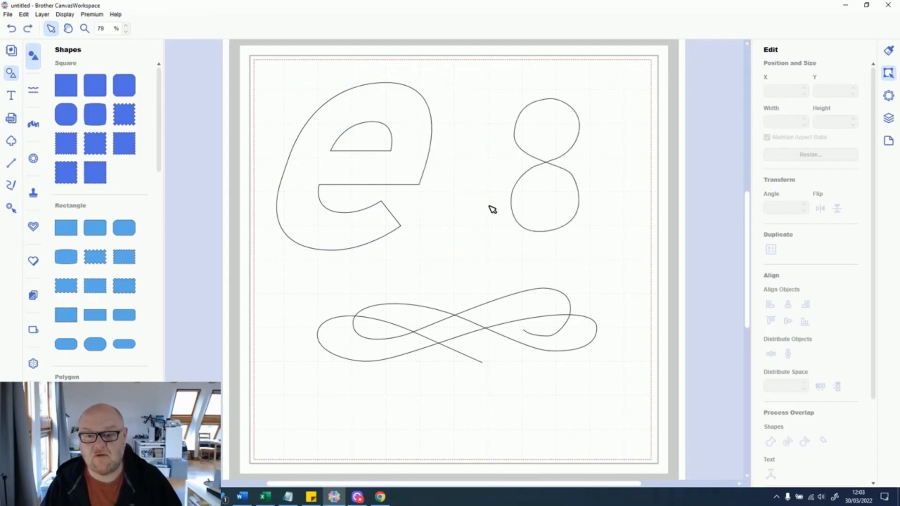
# - Try to weld the open flourish at the lower part of the mat on its own, then deselect it
pyautogui.click(455, 322)
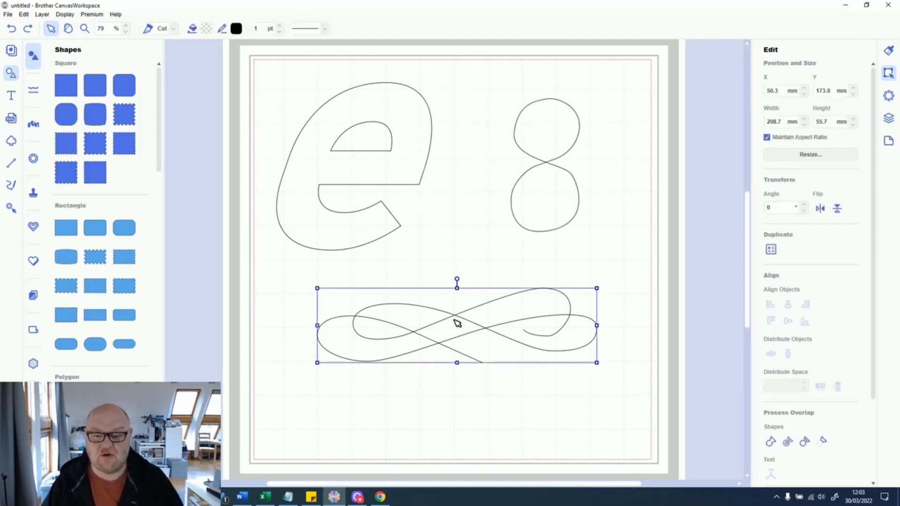
pyautogui.click(770, 441)
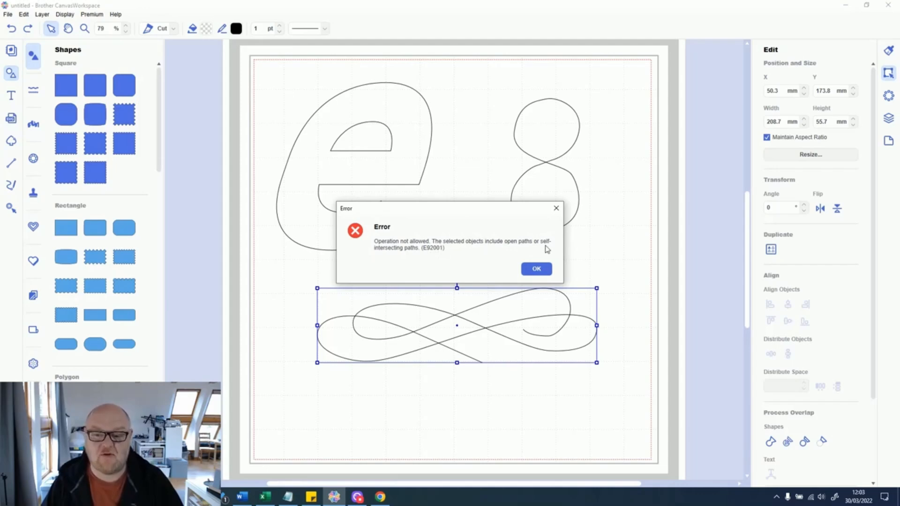
pyautogui.click(535, 269)
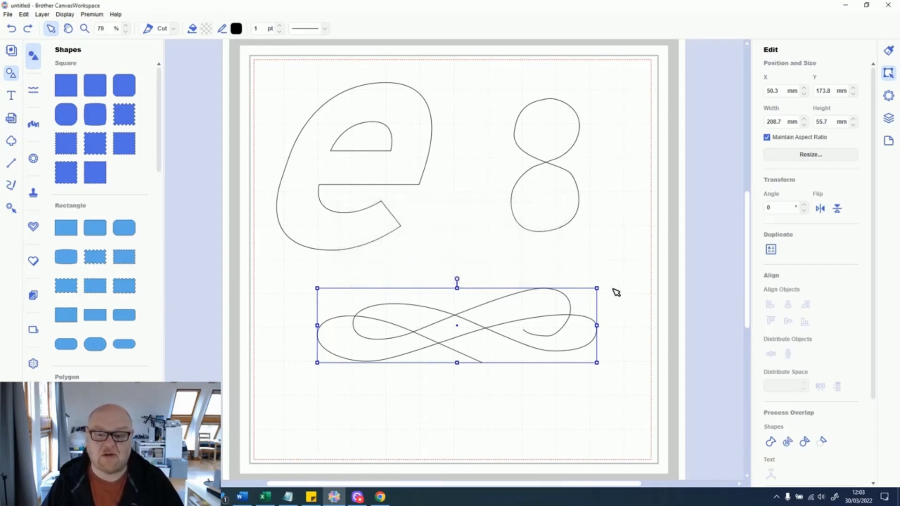
pyautogui.click(534, 392)
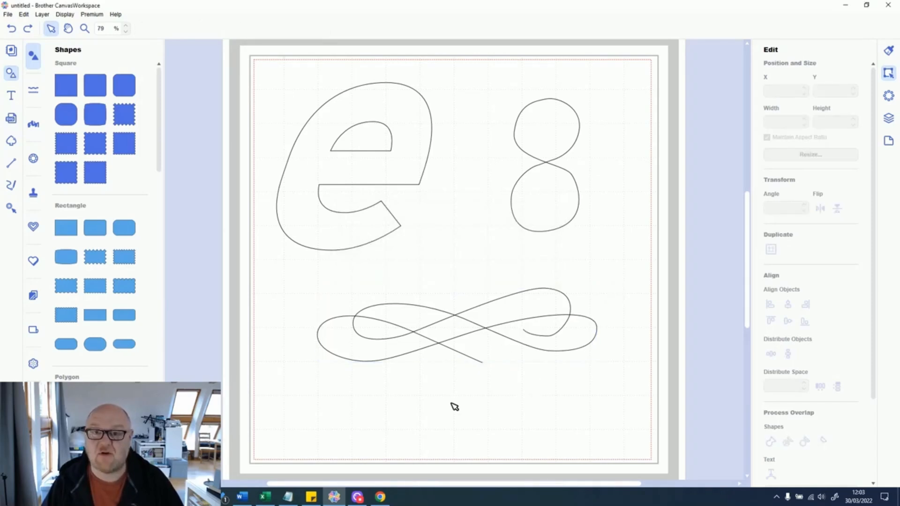
# - Try to create a 1.0 mm outward offset of the flourish with round corners, deleting the original line and not limiting it to the outer edge
pyautogui.click(579, 350)
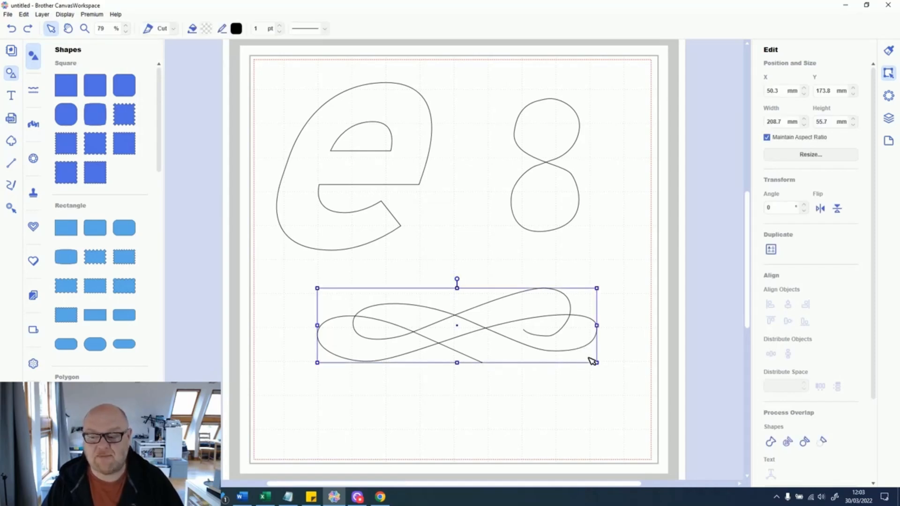
pyautogui.moveTo(873, 313); pyautogui.dragTo(880, 430)
pyautogui.click(824, 431)
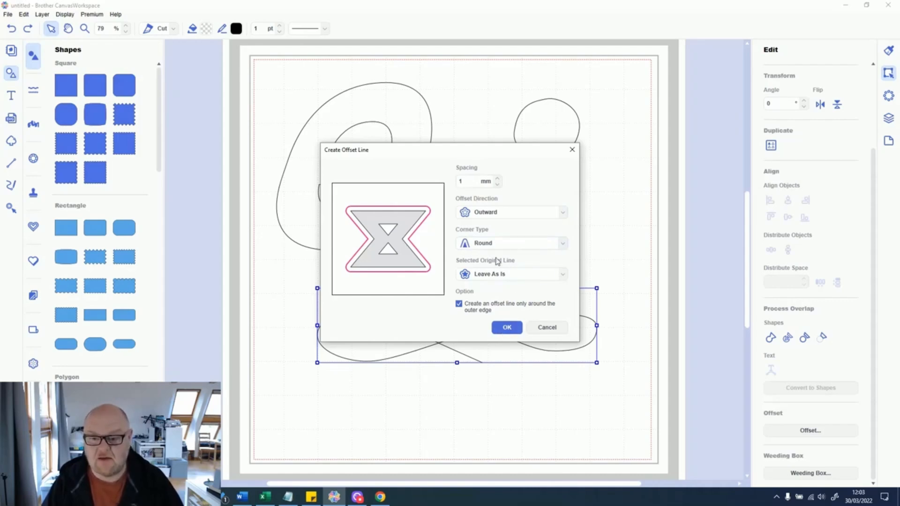
pyautogui.write('.0')
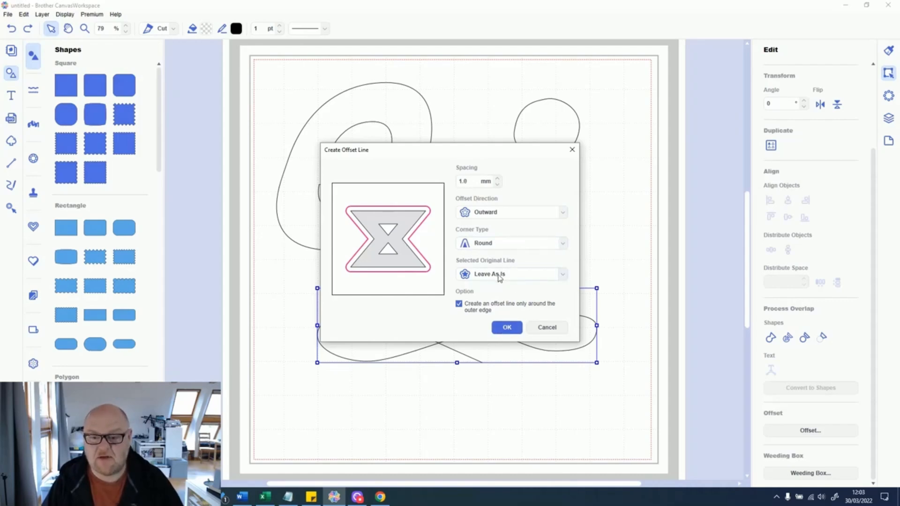
pyautogui.click(562, 274)
pyautogui.click(539, 298)
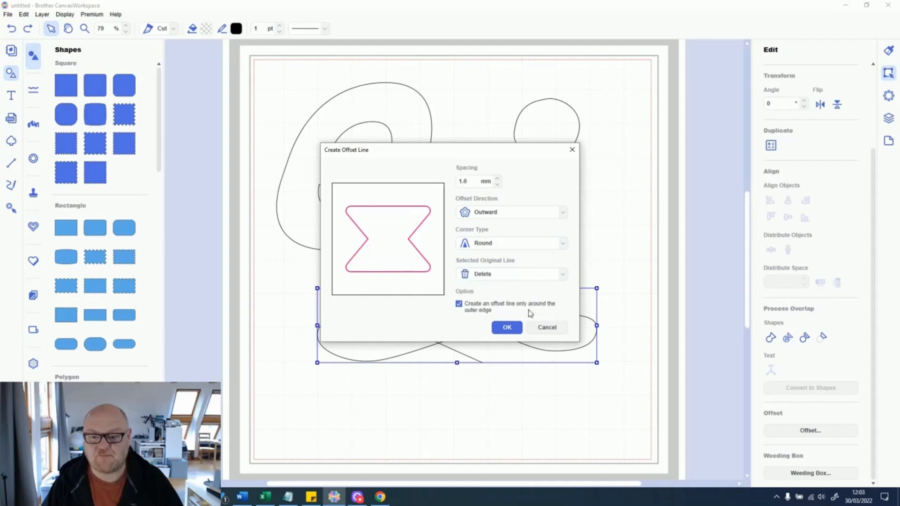
pyautogui.click(530, 304)
pyautogui.click(508, 330)
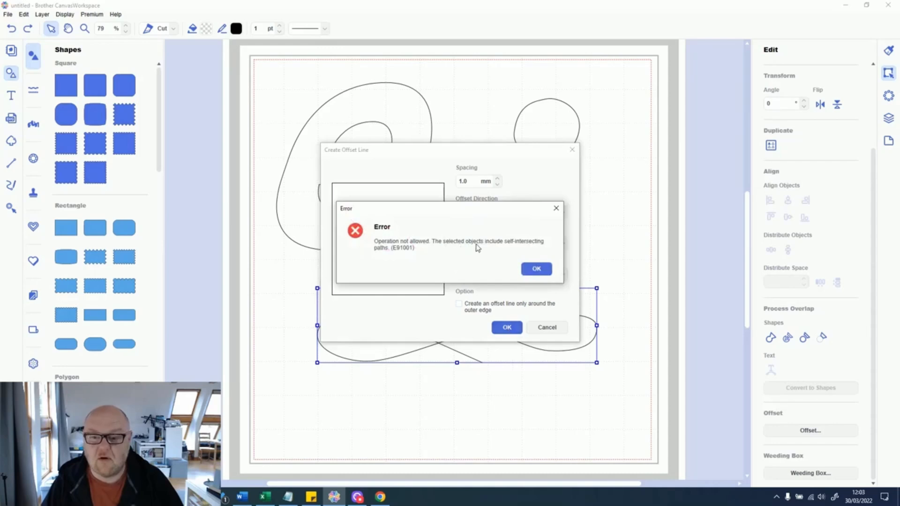
pyautogui.click(534, 268)
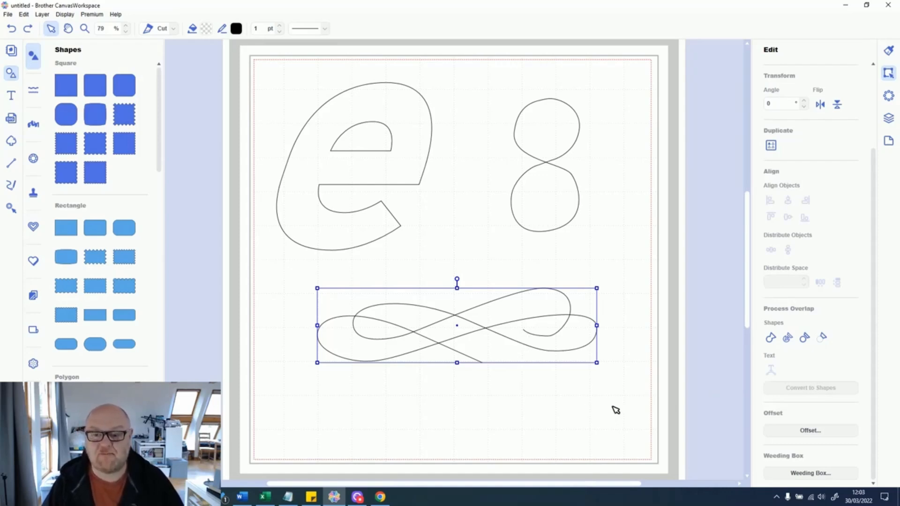
pyautogui.click(524, 411)
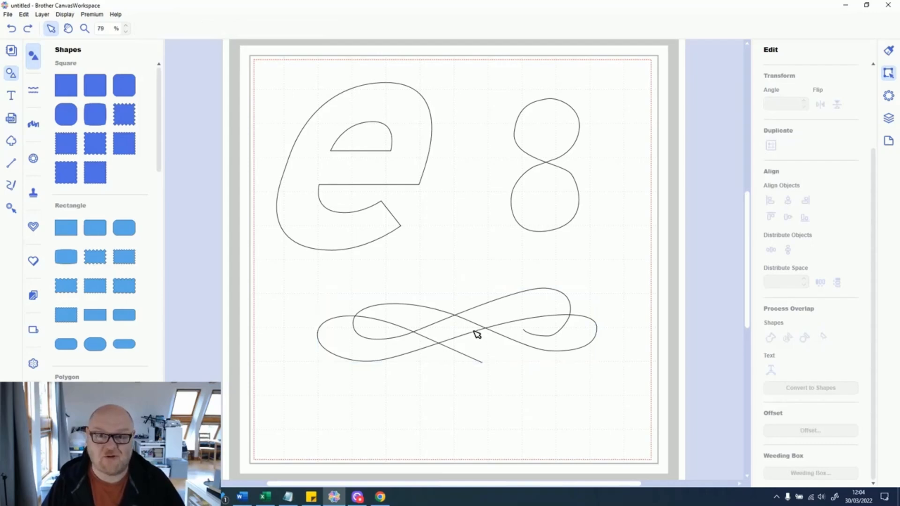